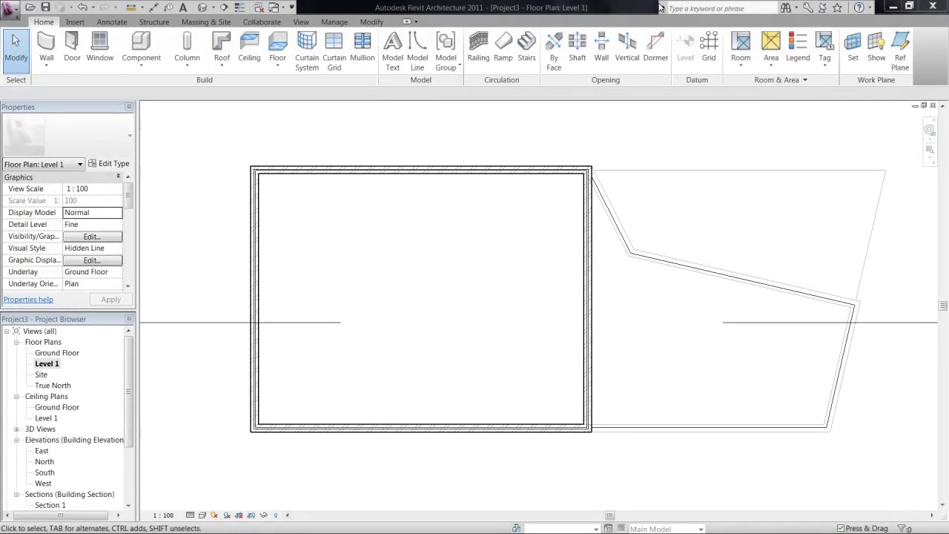
Open the East elevation and zoom to the brick wall between Ground Floor and Level 1 (3000)
middle_click(366, 195)
middle_click(366, 195)
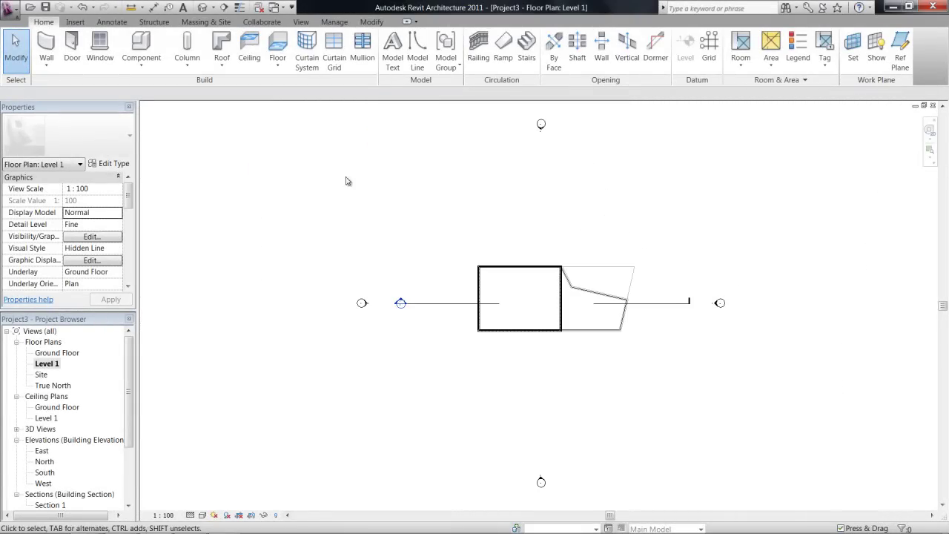
scroll(571, 295, "up", 3)
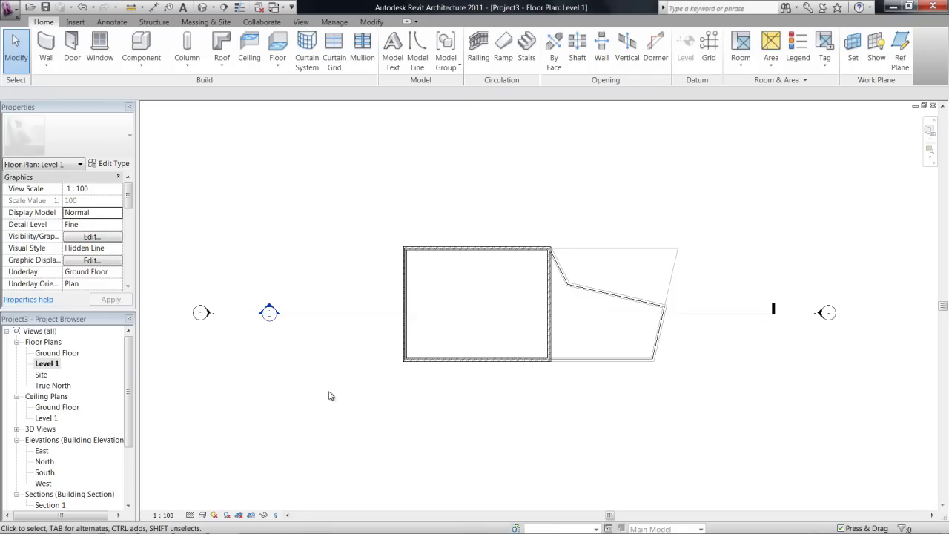
scroll(136, 384, "down", 2)
scroll(137, 384, "up", 1)
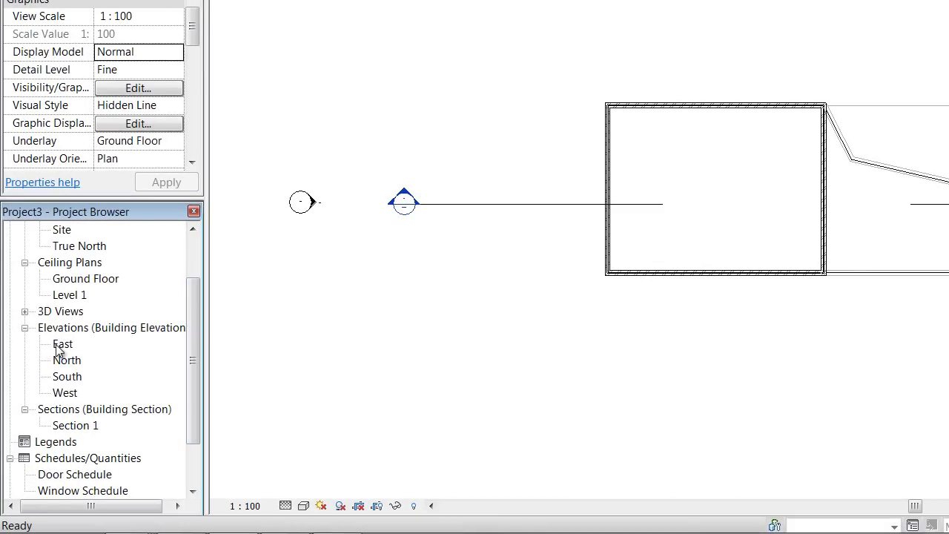
double_click(59, 345)
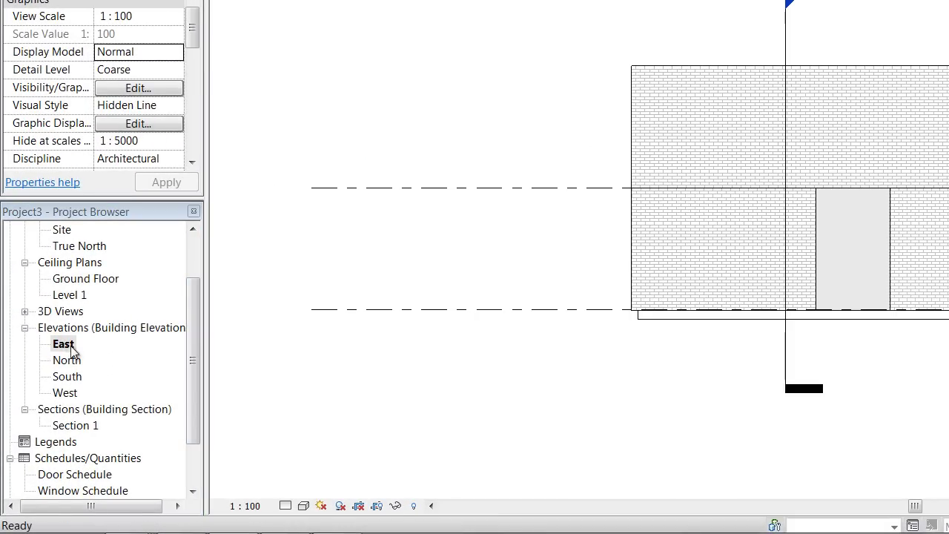
middle_click_drag(519, 310, 503, 303)
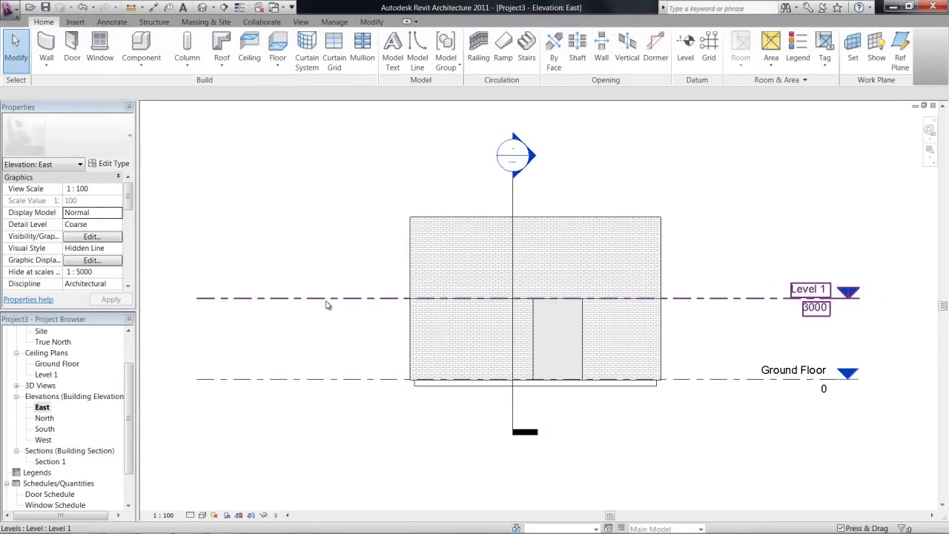
scroll(131, 396, "up", 2)
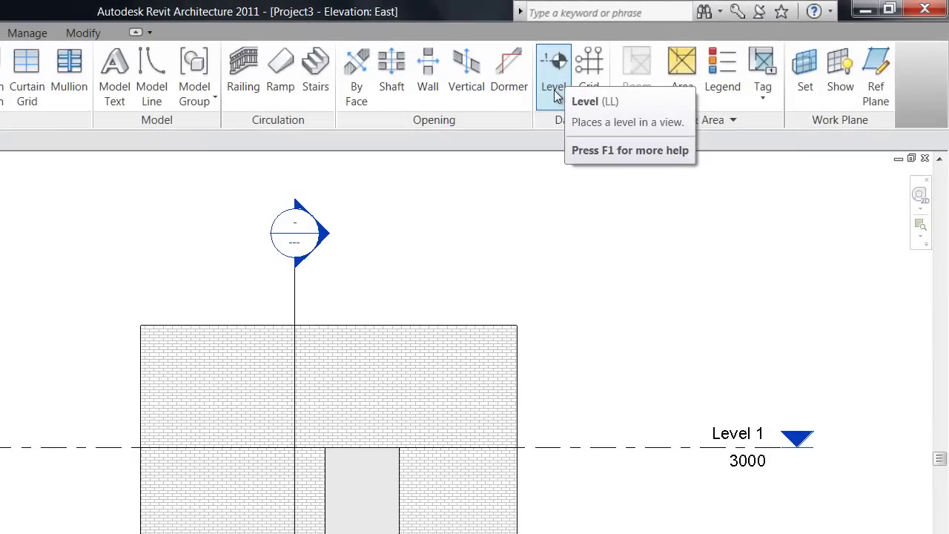
Draw a level line across the top of the brick wall, creating Level 2 at 6000
left_click(591, 76)
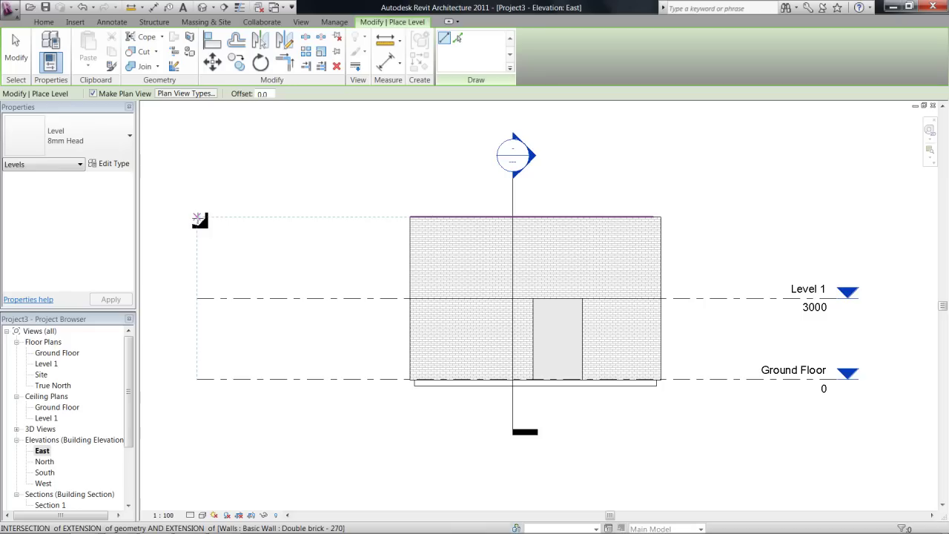
left_click(198, 219)
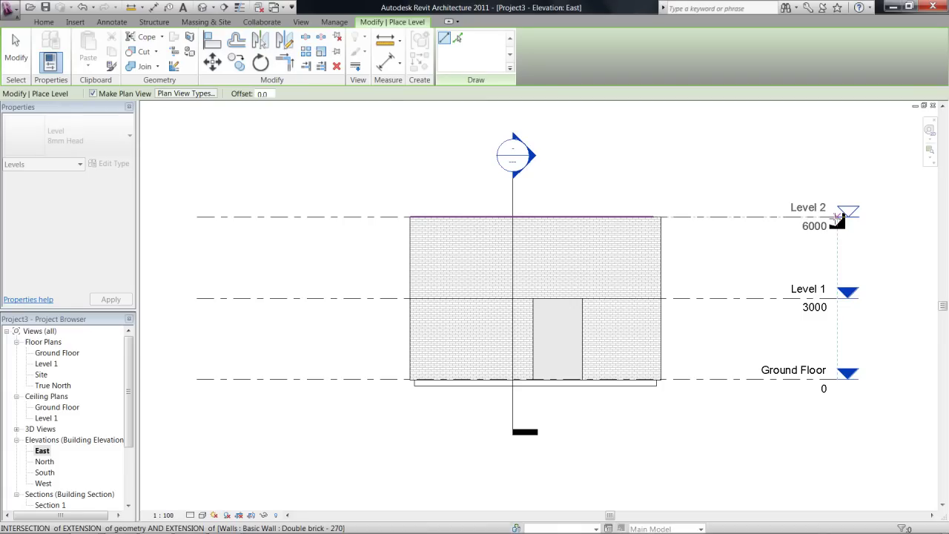
left_click(838, 217)
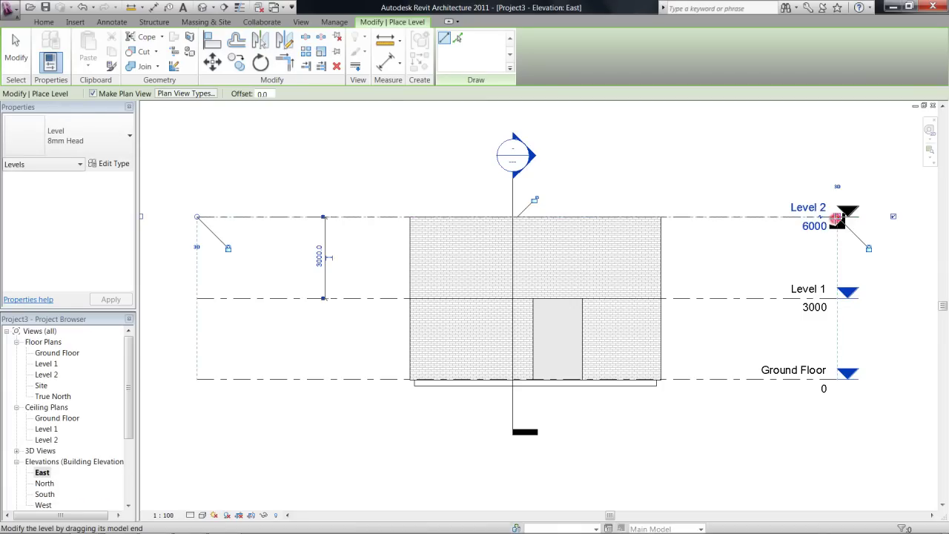
Open the Level 2 floor plan from the Project Browser and zoom in on the building
key("Escape")
key("Escape")
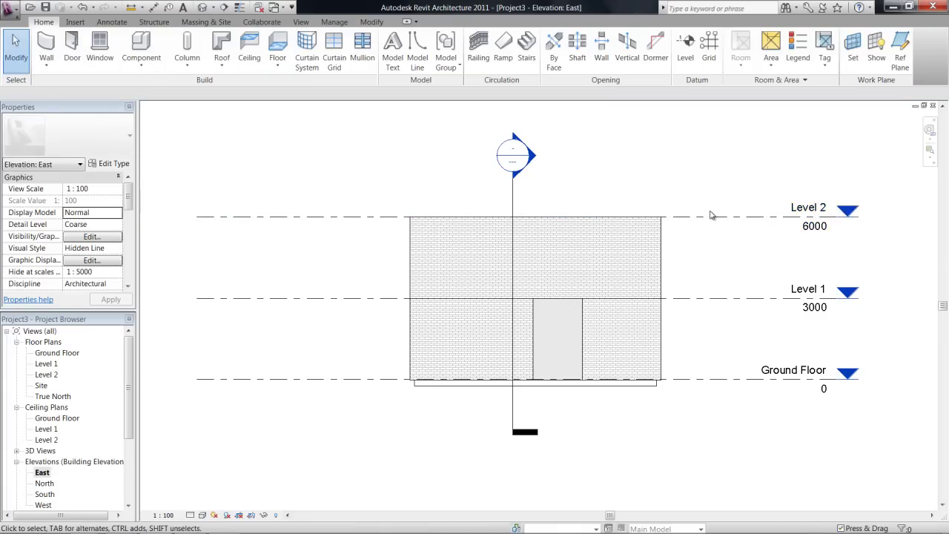
left_click(710, 219)
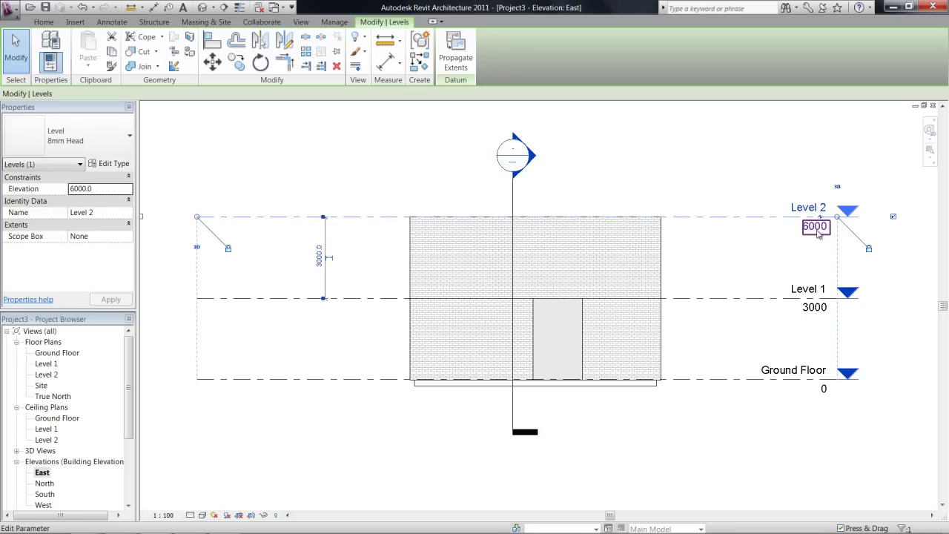
left_click(47, 374)
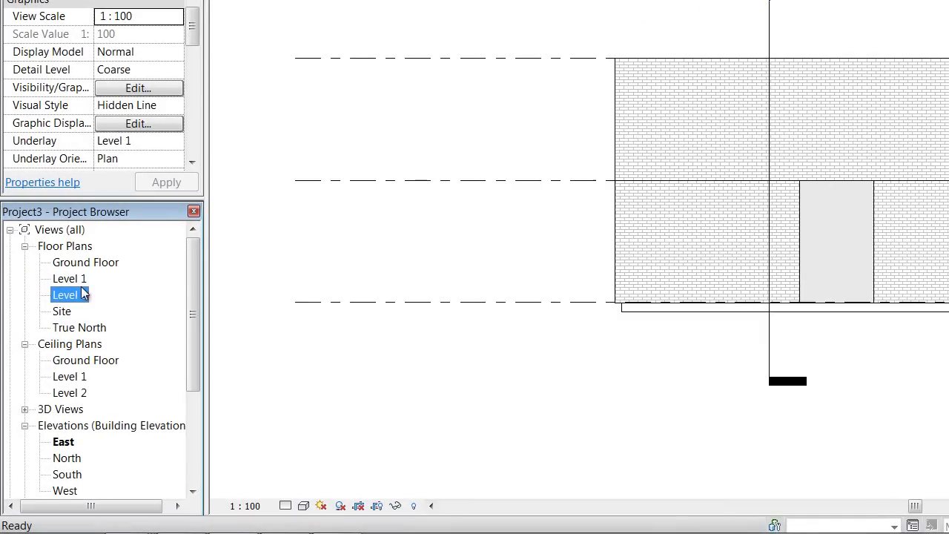
left_click(318, 384)
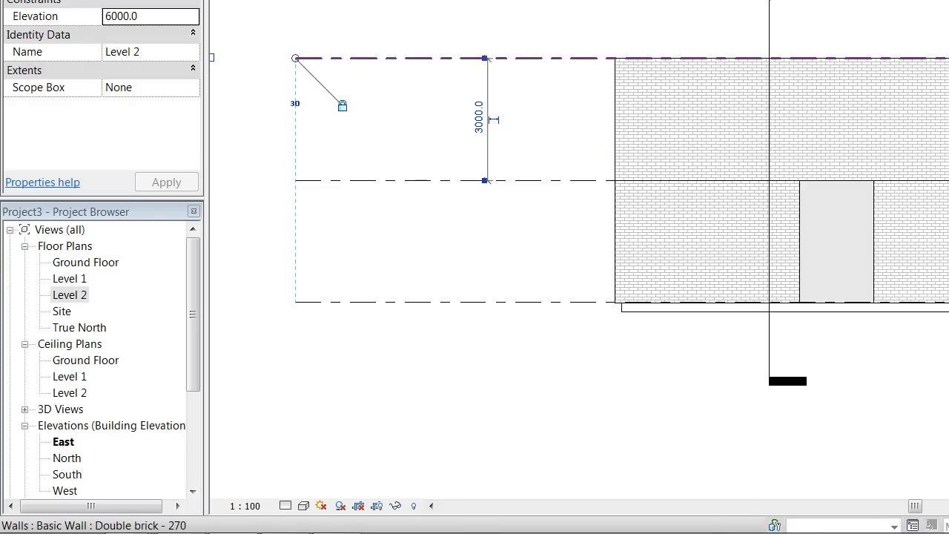
left_click(77, 295)
double_click(63, 296)
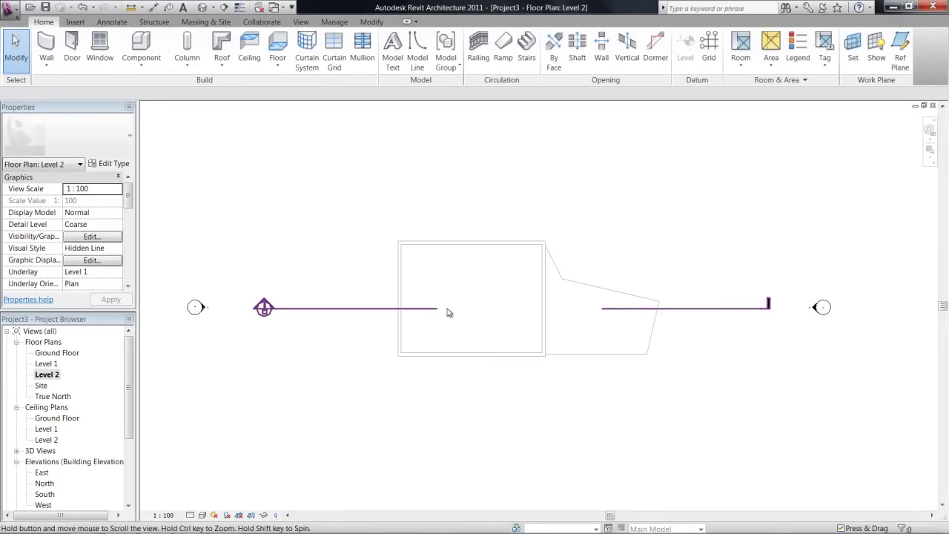
scroll(531, 272, "up", 2)
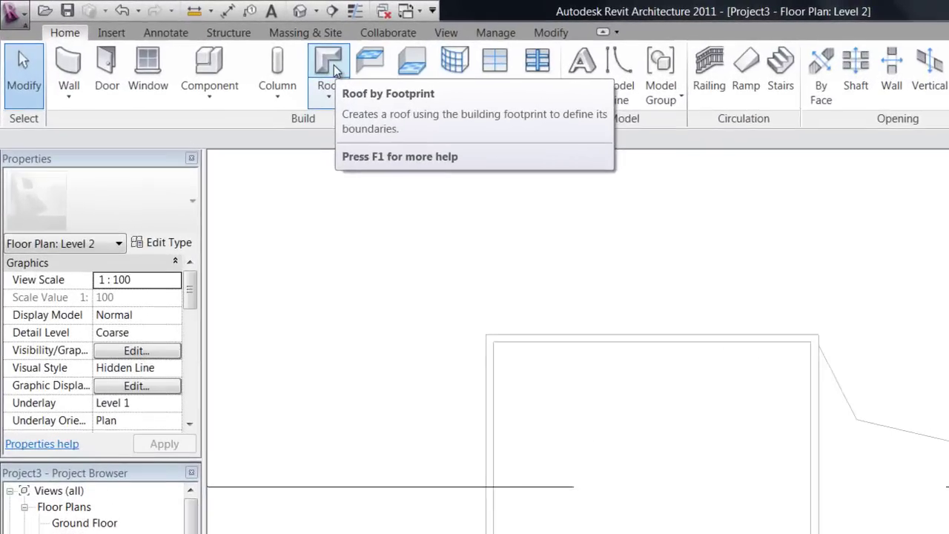
left_click(333, 68)
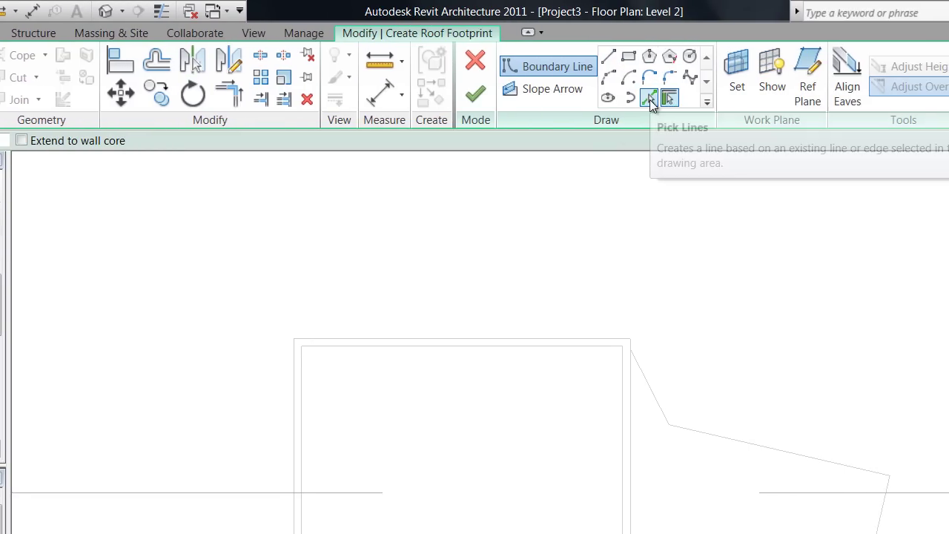
left_click(606, 59)
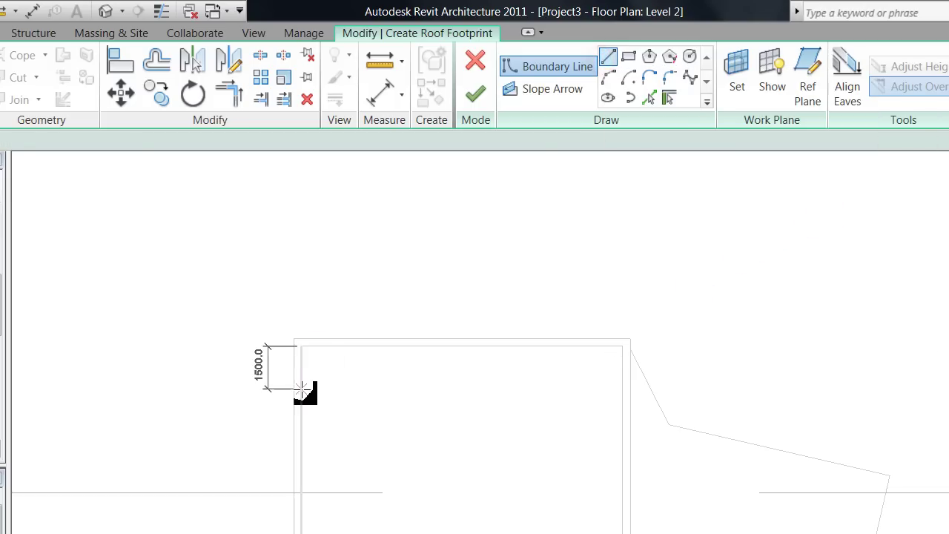
left_click(291, 338)
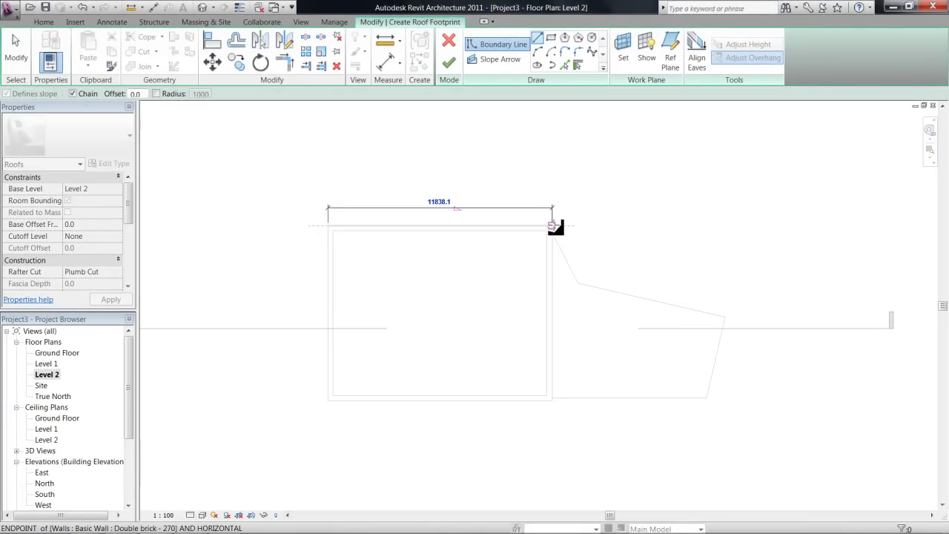
left_click(552, 224)
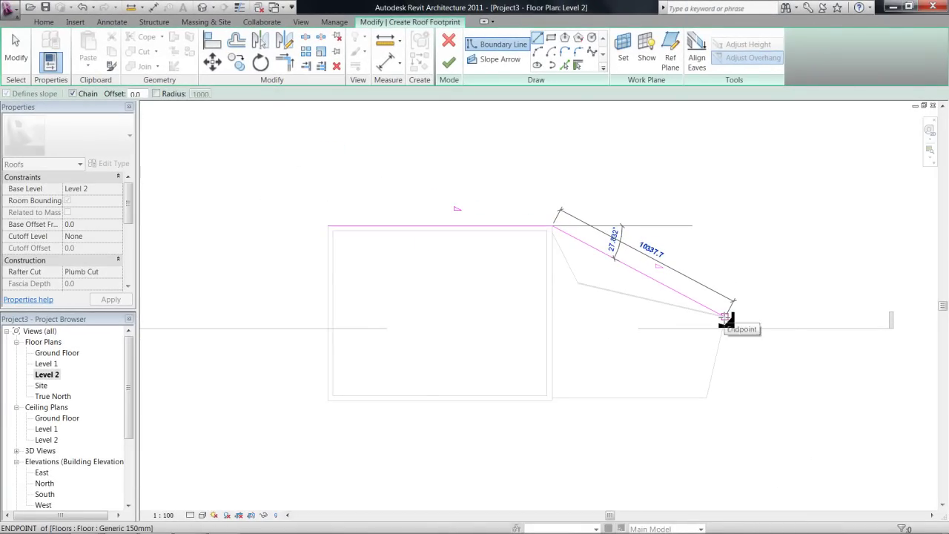
left_click(725, 318)
left_click(707, 399)
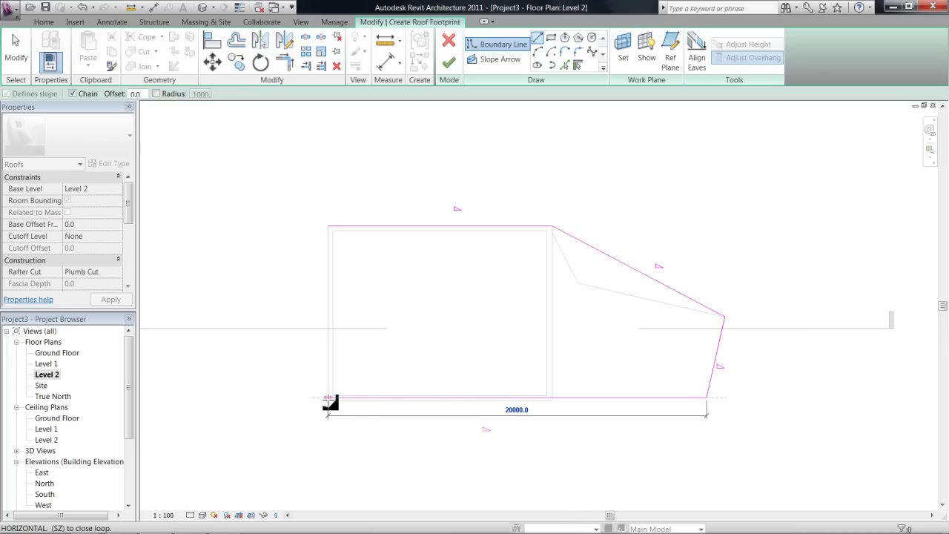
key("Escape")
key("Escape")
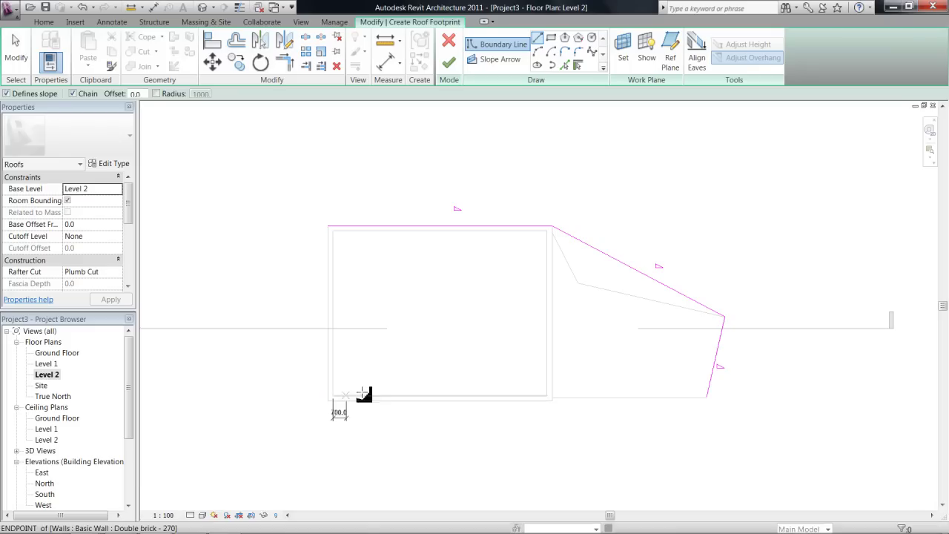
Undo the drawn boundary lines and switch the footprint to Pick Walls
key("ctrl+z")
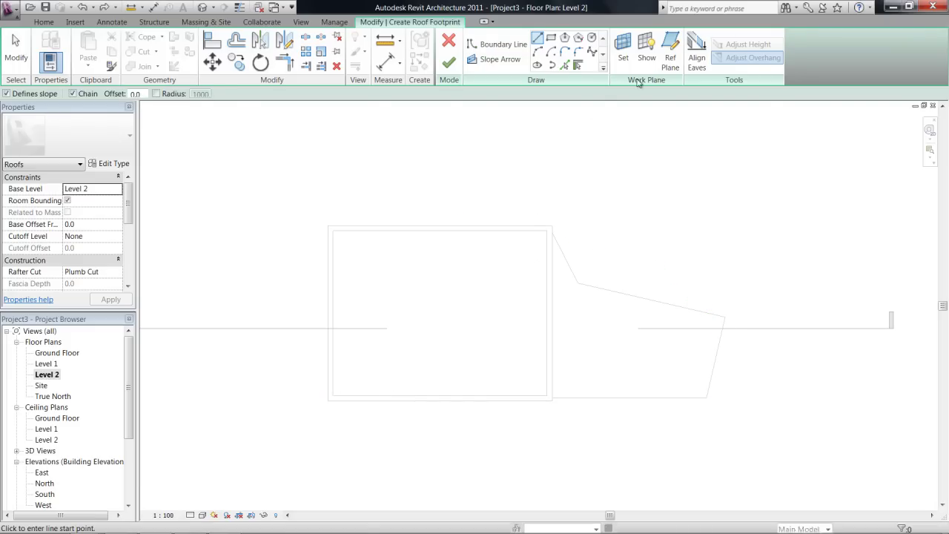
left_click(566, 66)
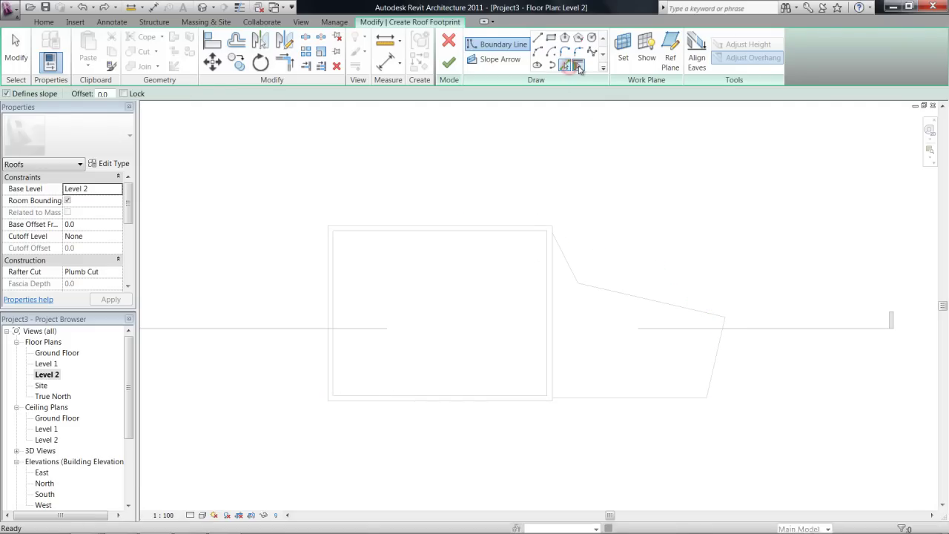
left_click(579, 66)
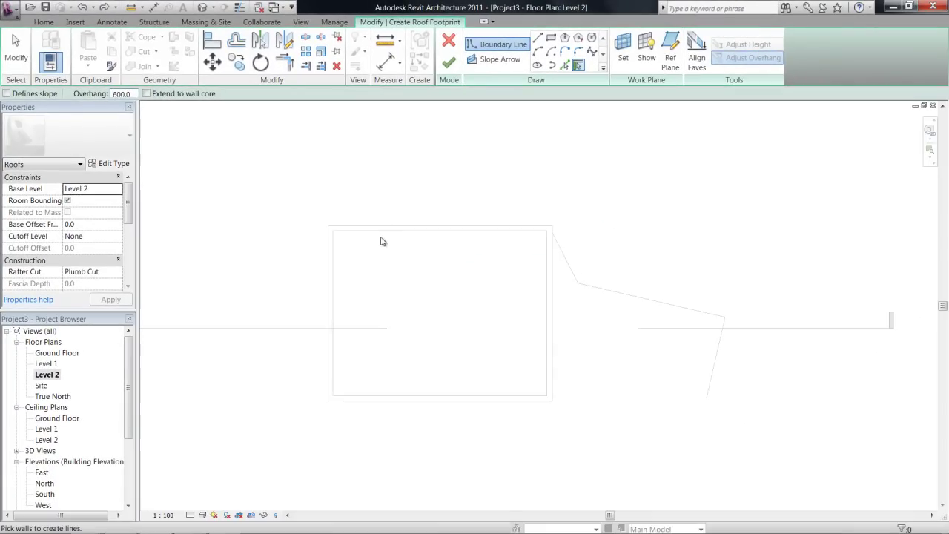
Pick the top, bottom, left and right walls with 600 mm overhang and finish the roof
left_click(375, 226)
scroll(445, 319, "up", 2)
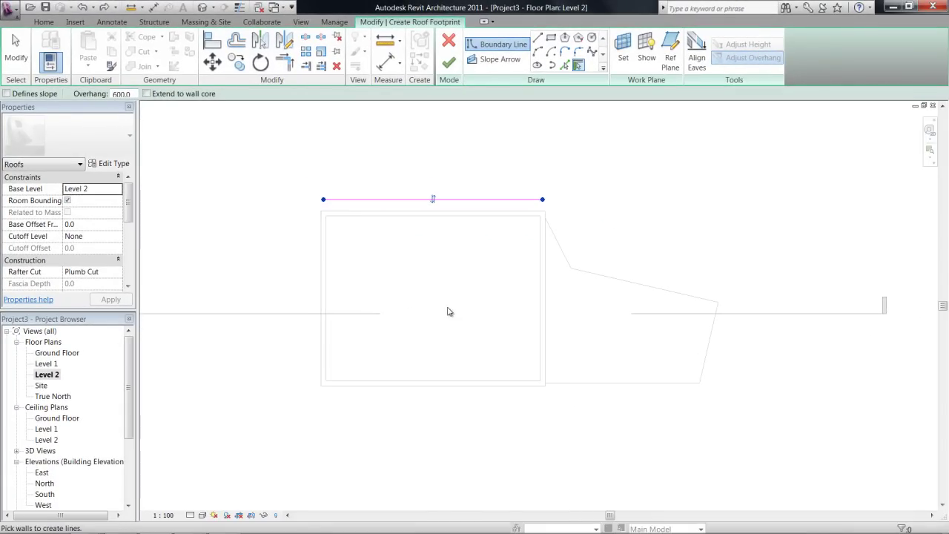
left_click(453, 399)
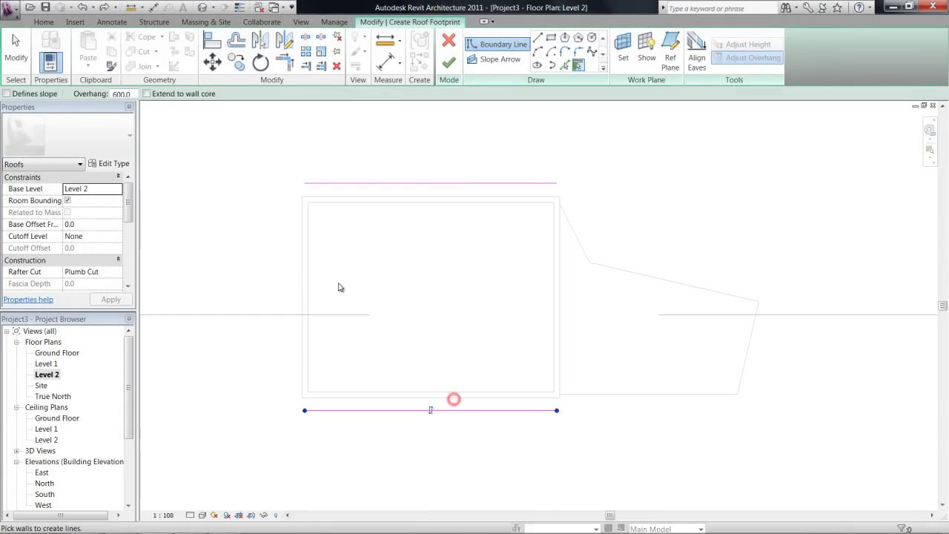
left_click(304, 264)
left_click(561, 278)
key("Escape")
key("Escape")
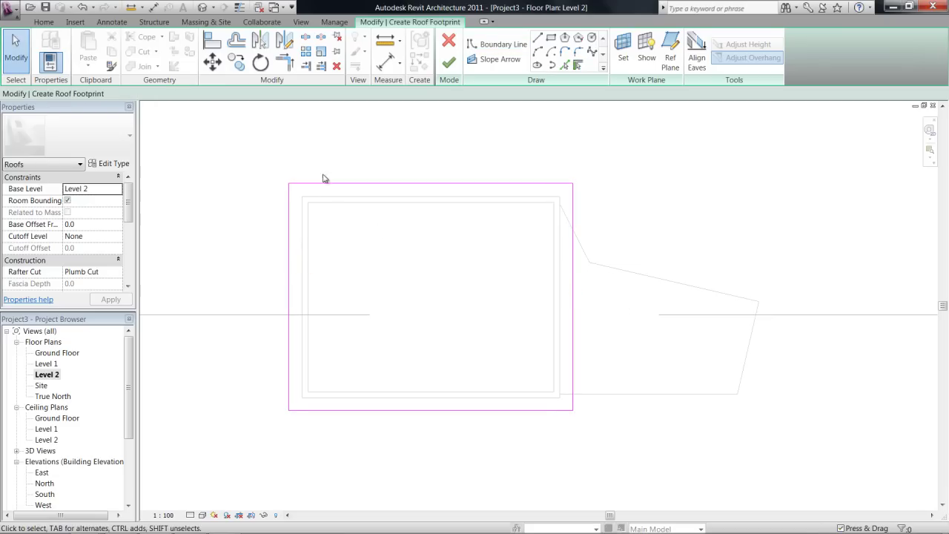
left_click(408, 145)
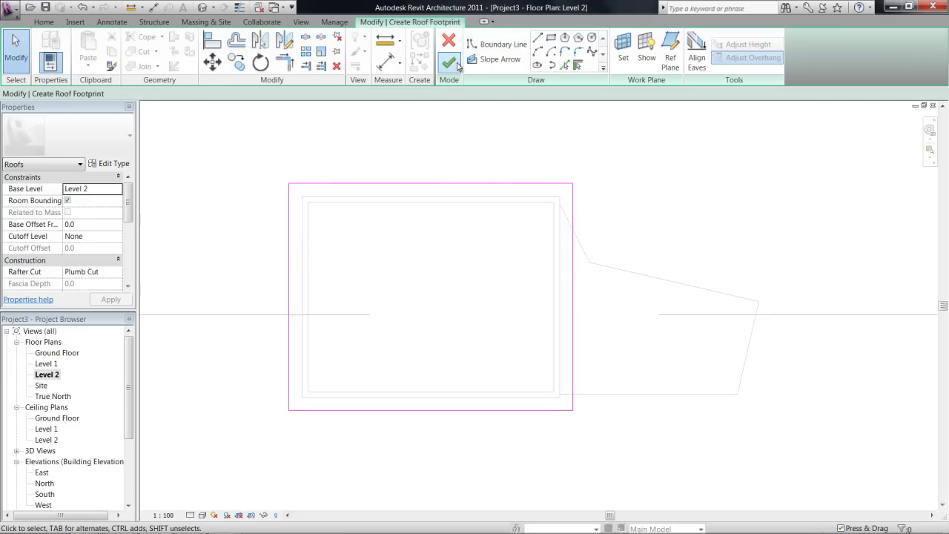
left_click(453, 63)
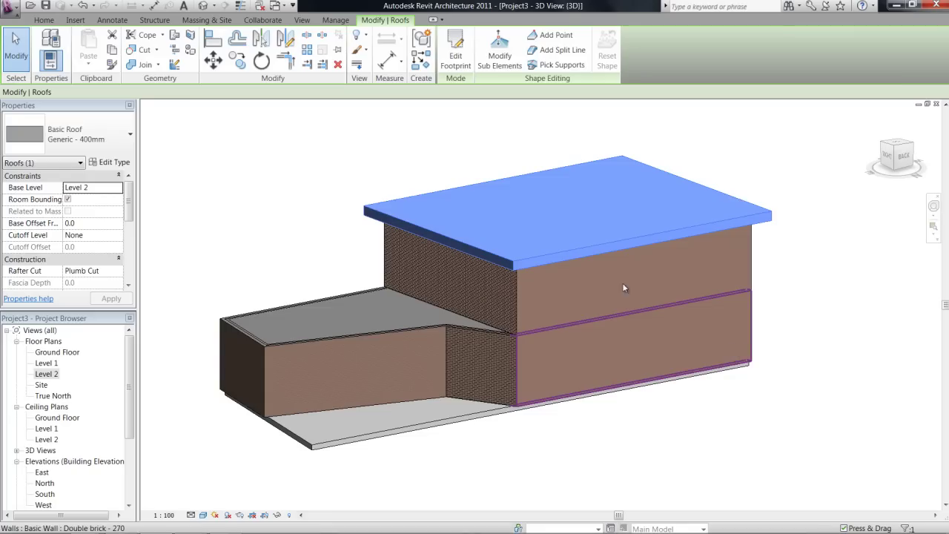
Reopen the roof's footprint sketch for editing and orbit toward the back
left_click(457, 52)
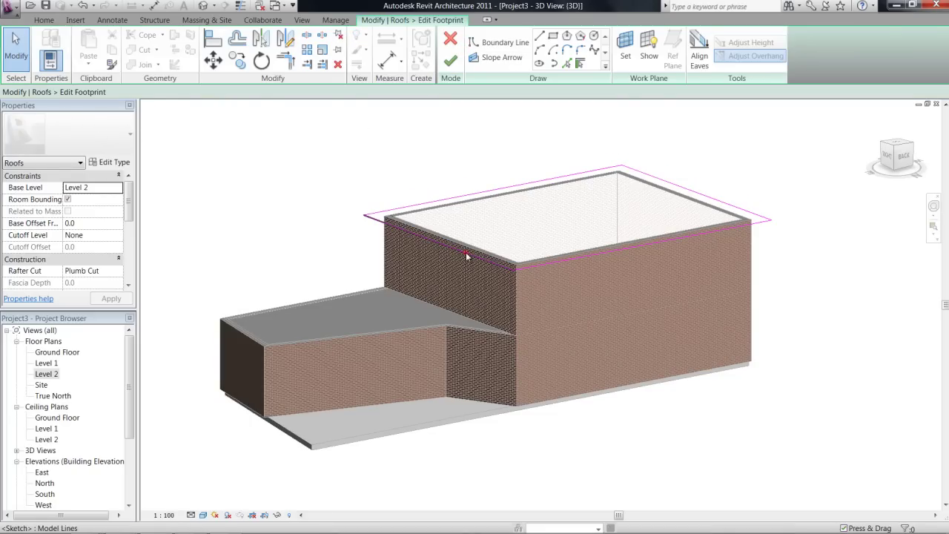
left_click(465, 252)
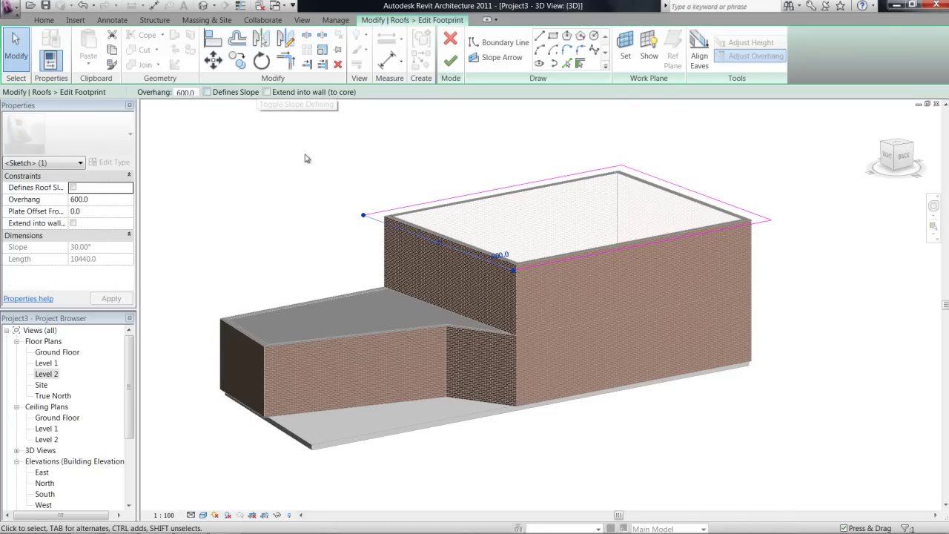
middle_click_drag(708, 315, 542, 296, "shift")
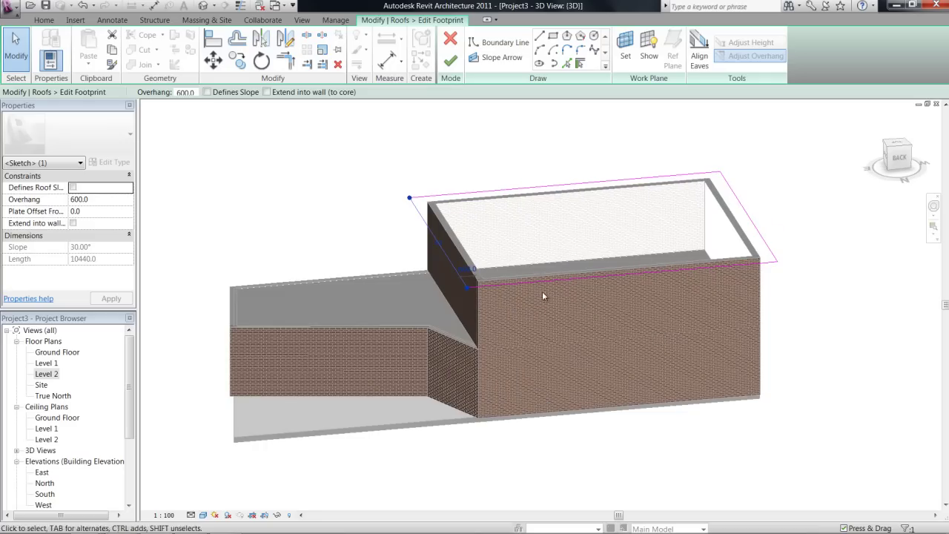
Make one end footprint edge define slope and change its 30° slope to 5°
left_click(595, 277)
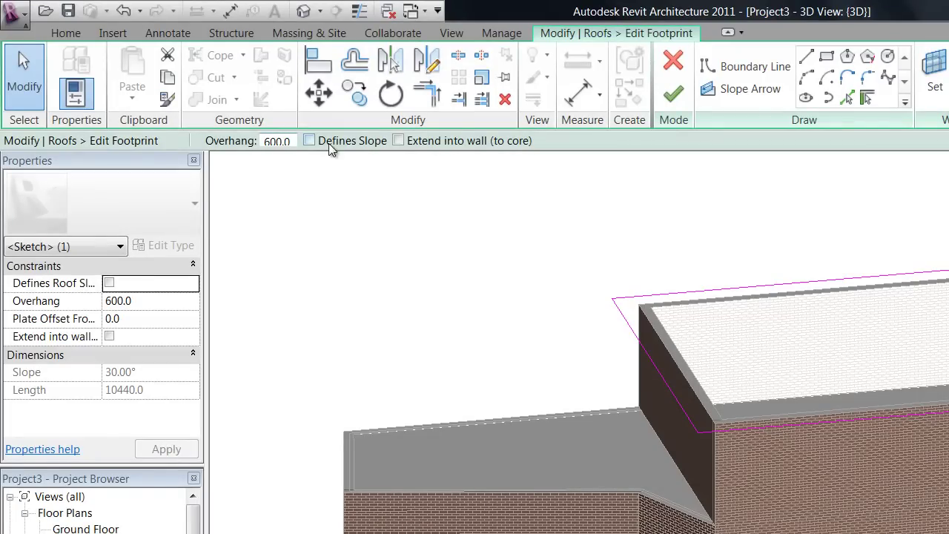
left_click(310, 141)
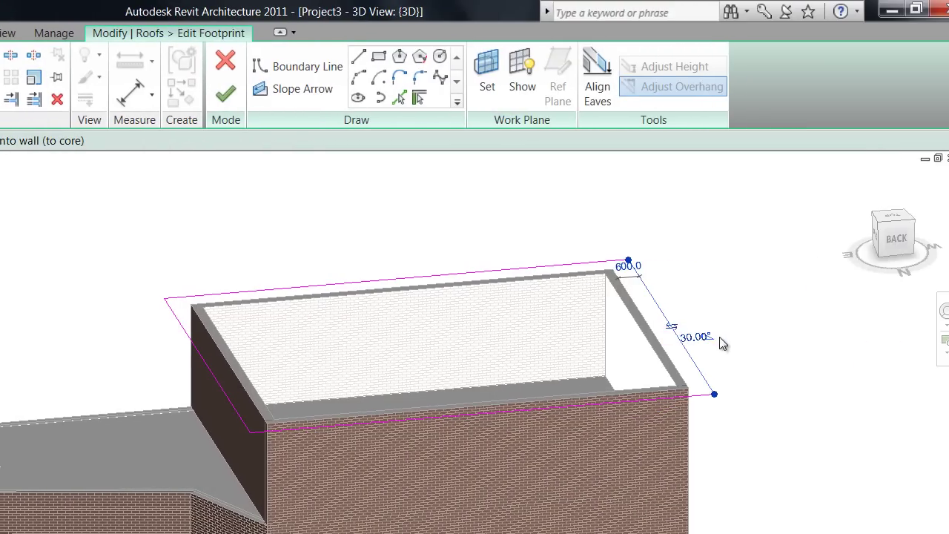
scroll(697, 375, "up", 5)
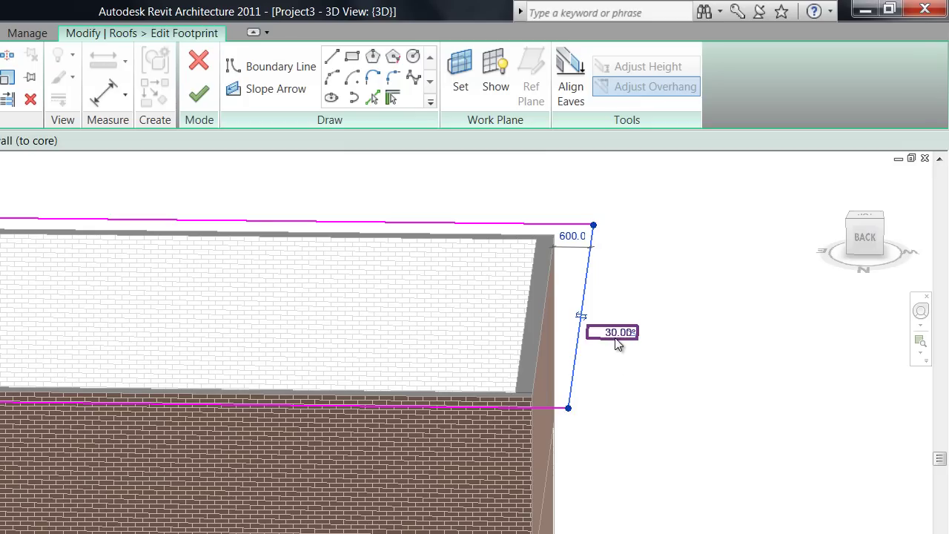
left_click(616, 337)
type("5")
key("Return")
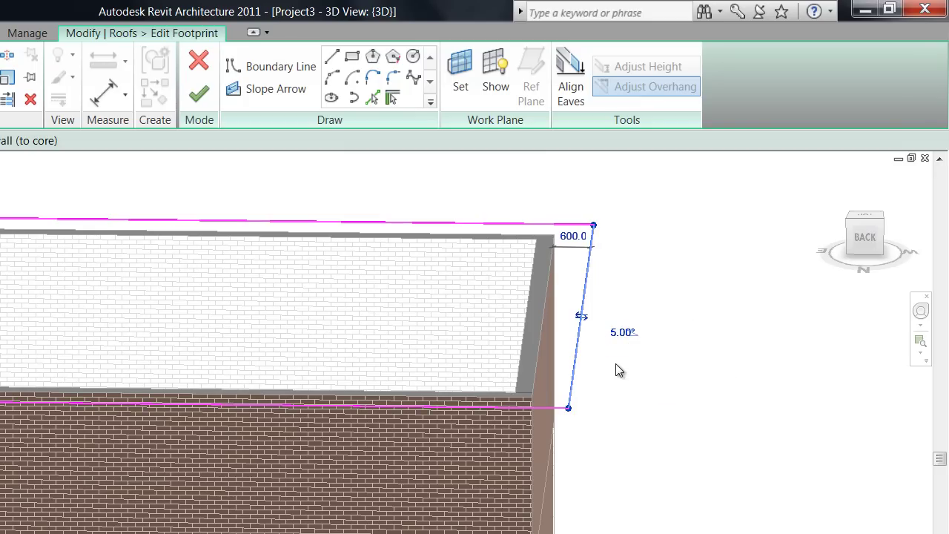
Finish the footprint sketch and orbit around to inspect the sloped roof
left_click(199, 94)
middle_click_drag(445, 334, 495, 470, "shift")
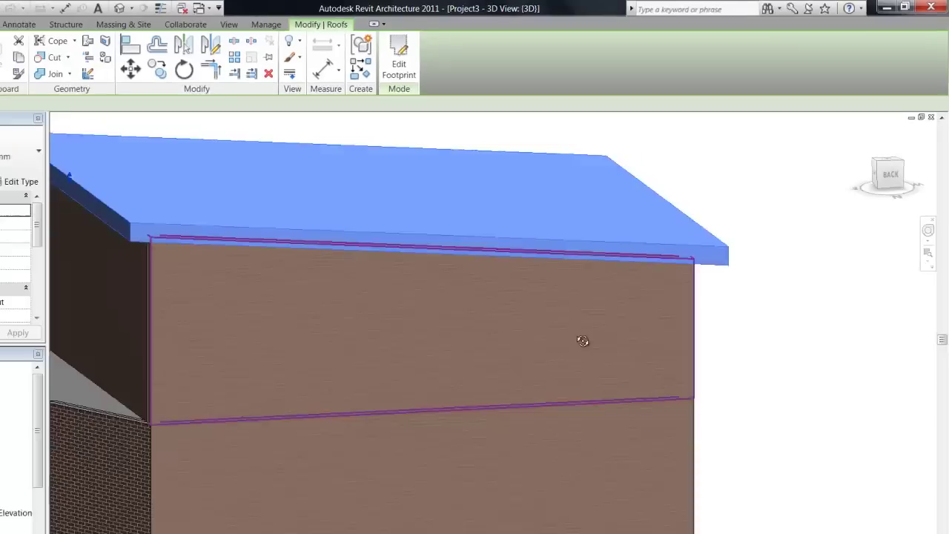
middle_click_drag(583, 341, 658, 391, "shift")
middle_click_drag(686, 353, 775, 354, "shift")
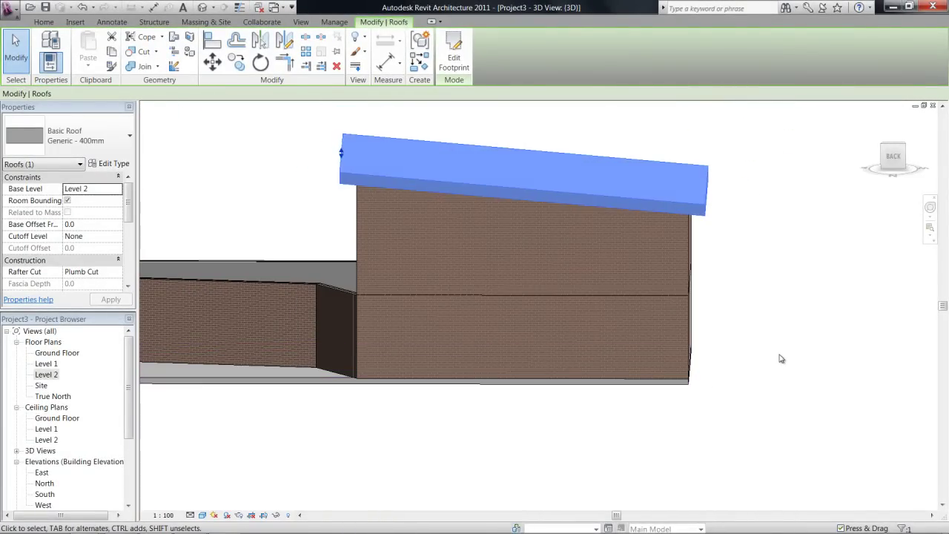
left_click(770, 352)
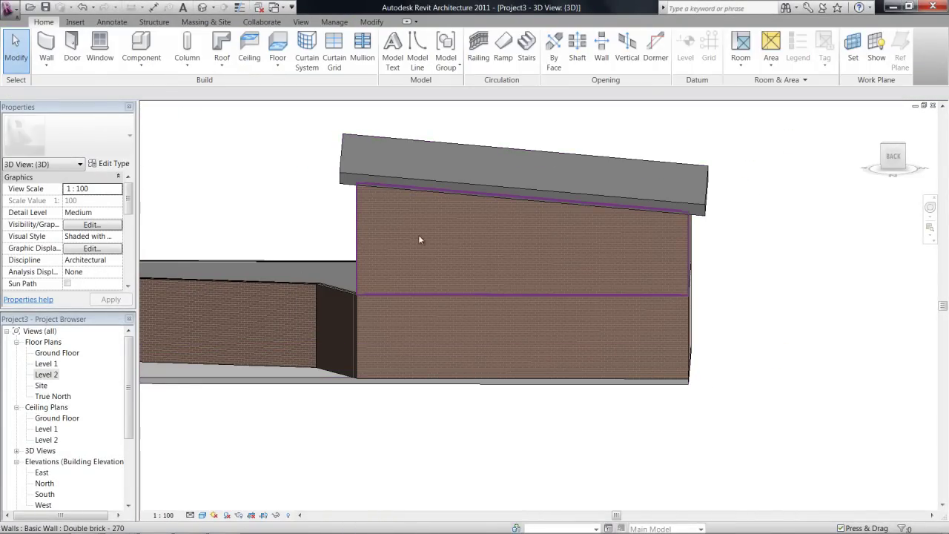
middle_click_drag(403, 237, 783, 199, "shift")
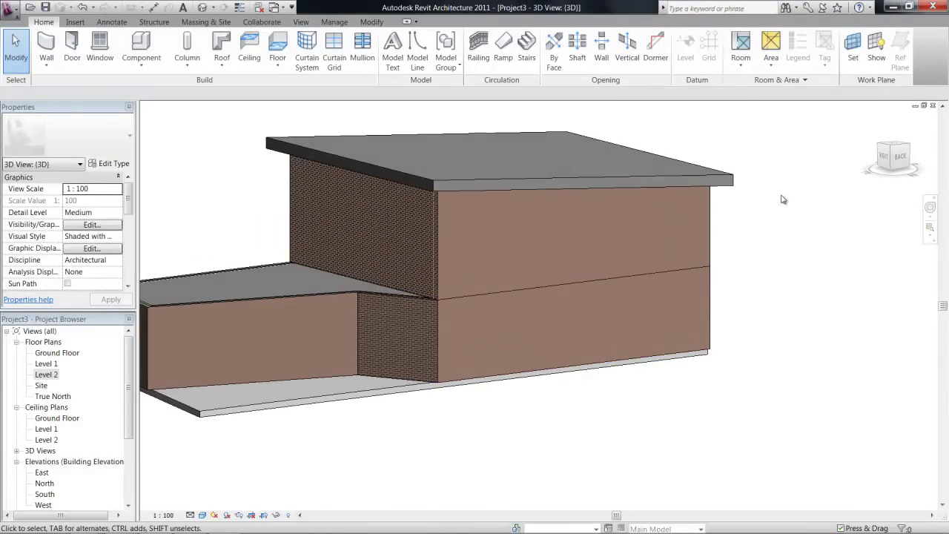
Reopen the roof footprint and set the opposite left edge's slope to 5°
left_click(710, 172)
double_click(581, 128)
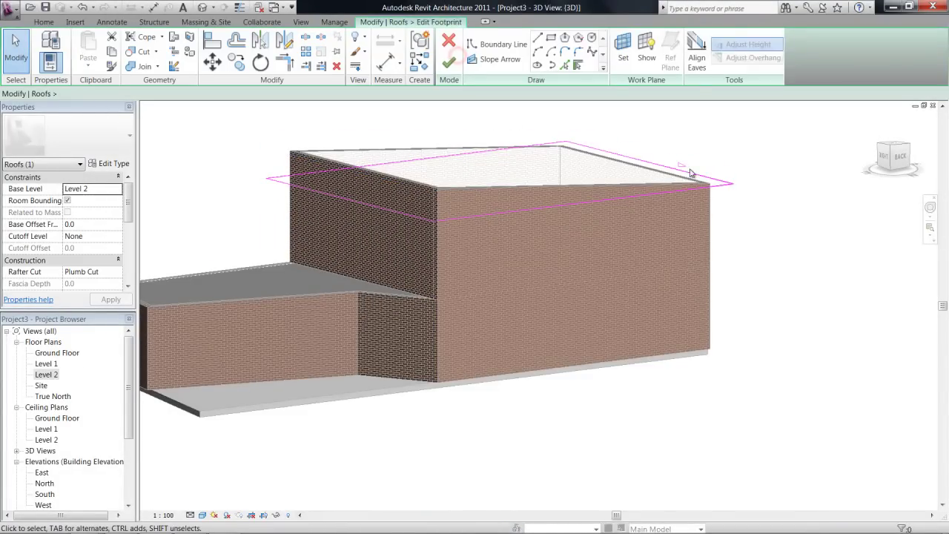
left_click(361, 205)
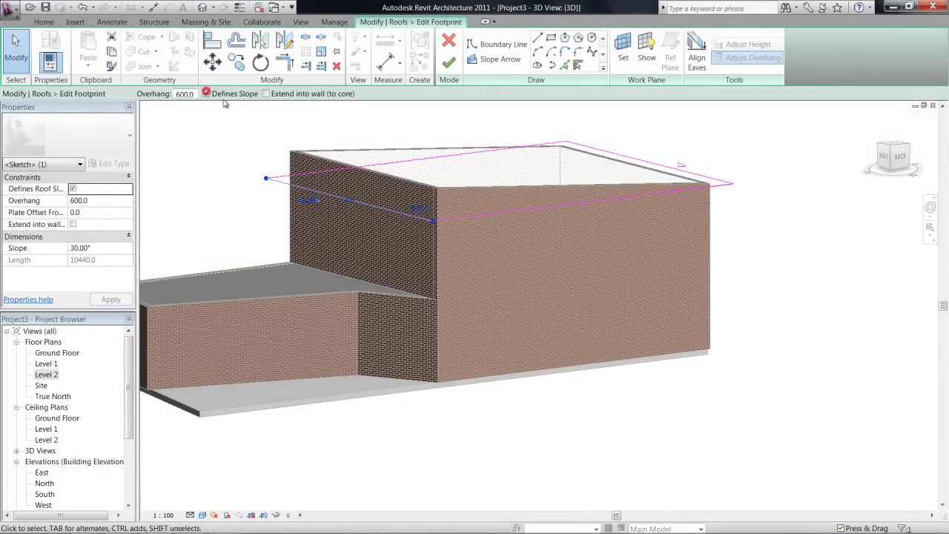
middle_click_drag(253, 106, 330, 207, "shift")
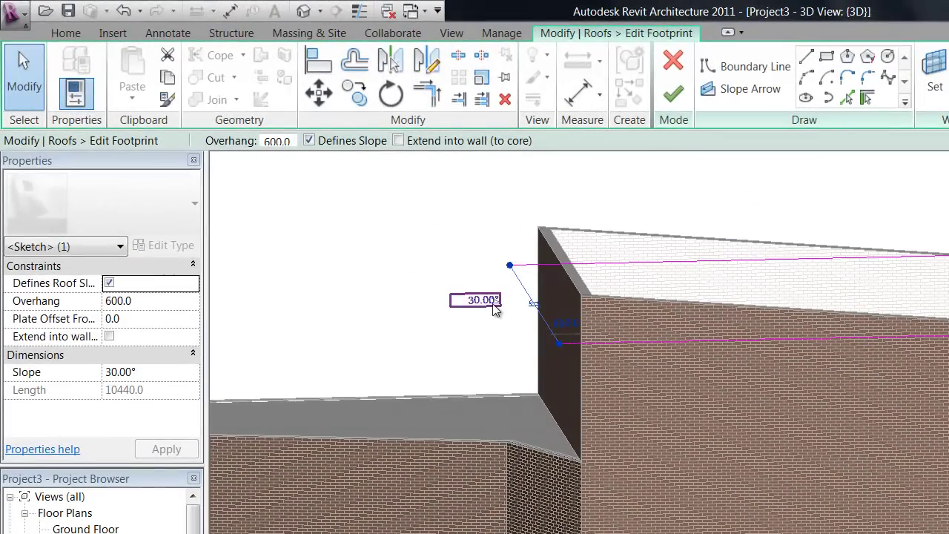
left_click(483, 304)
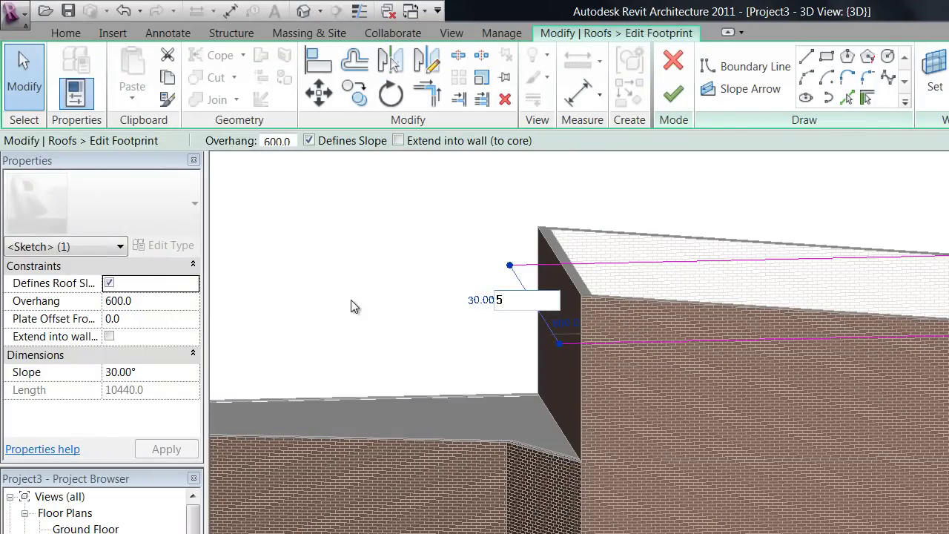
type("5")
left_click(371, 269)
Finish the footprint into a gable roof and orbit around the house to view it
left_click(673, 94)
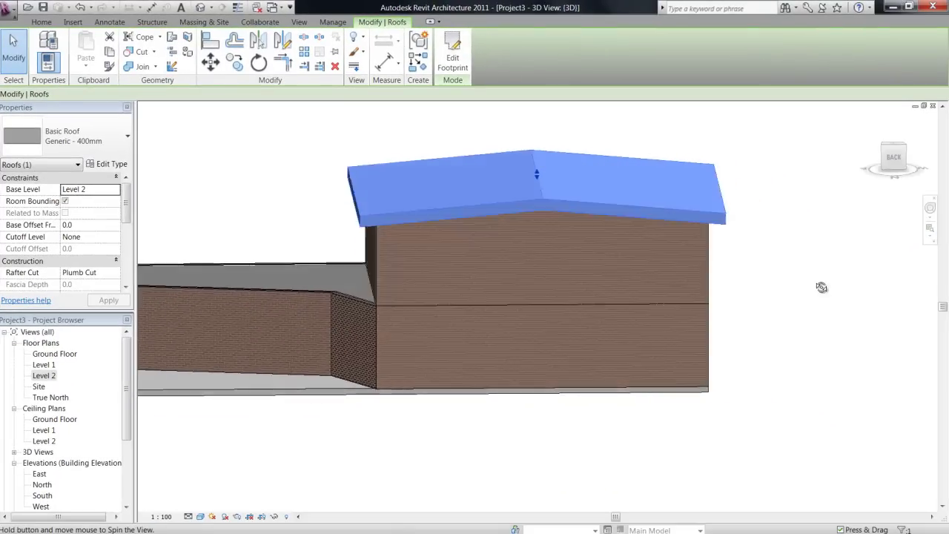
middle_click_drag(881, 307, 380, 188, "shift")
middle_click_drag(423, 273, 463, 95, "shift")
middle_click_drag(518, 301, 560, 164, "shift")
left_click(836, 293)
middle_click_drag(778, 286, 661, 284, "shift")
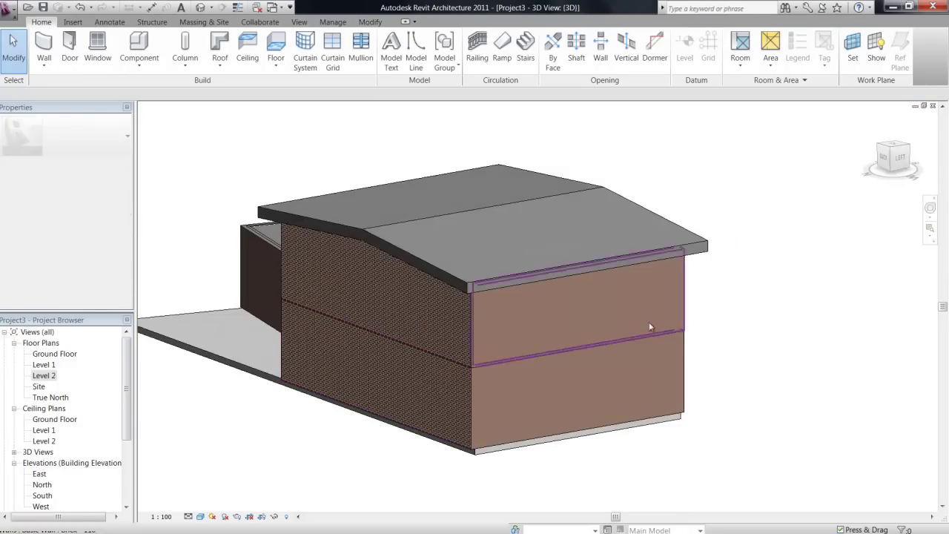
Select the roof and drag its shape handle to lower the ridge slightly
left_click(697, 239)
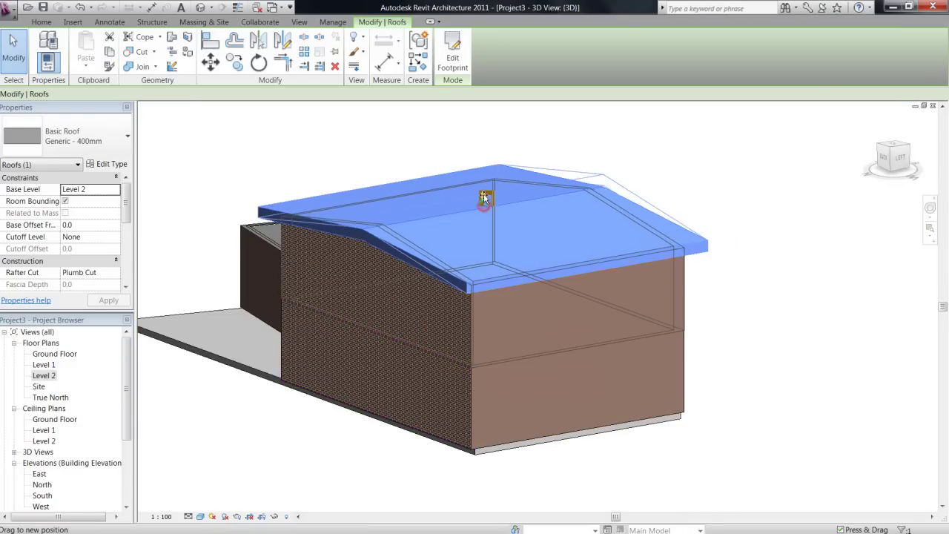
middle_click_drag(627, 196, 650, 303, "shift")
middle_click_drag(481, 179, 671, 297, "shift")
key("Escape")
left_click(338, 233)
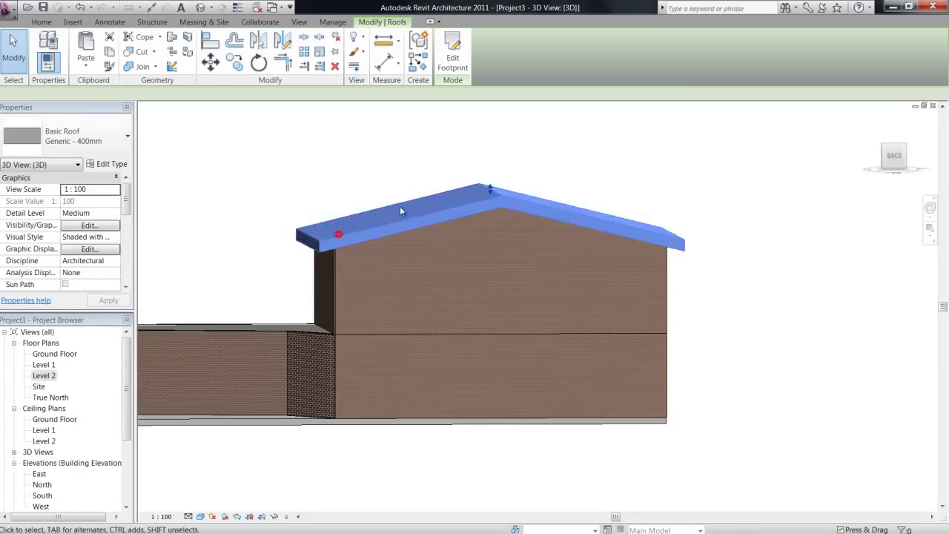
left_click_drag(486, 210, 486, 211)
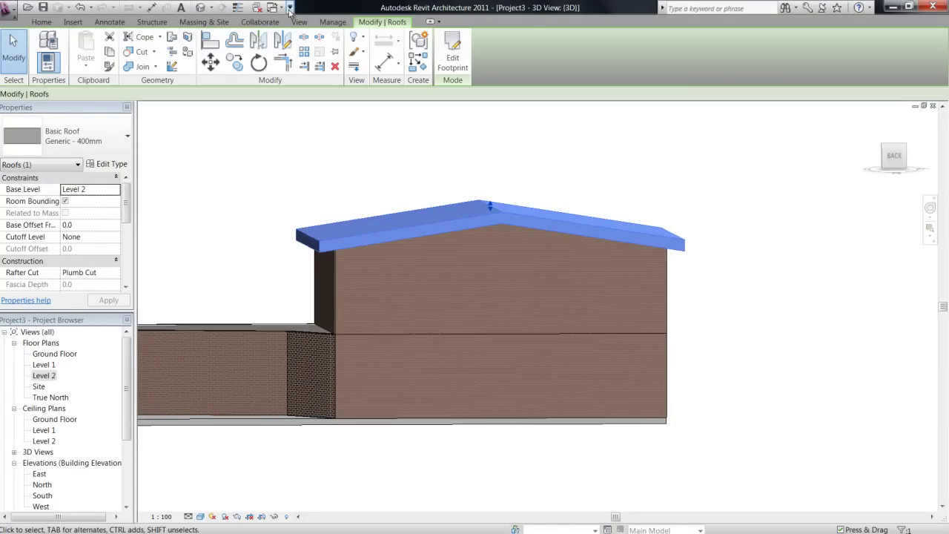
Reopen the roof footprint and drag one boundary edge slightly outward
left_click(453, 57)
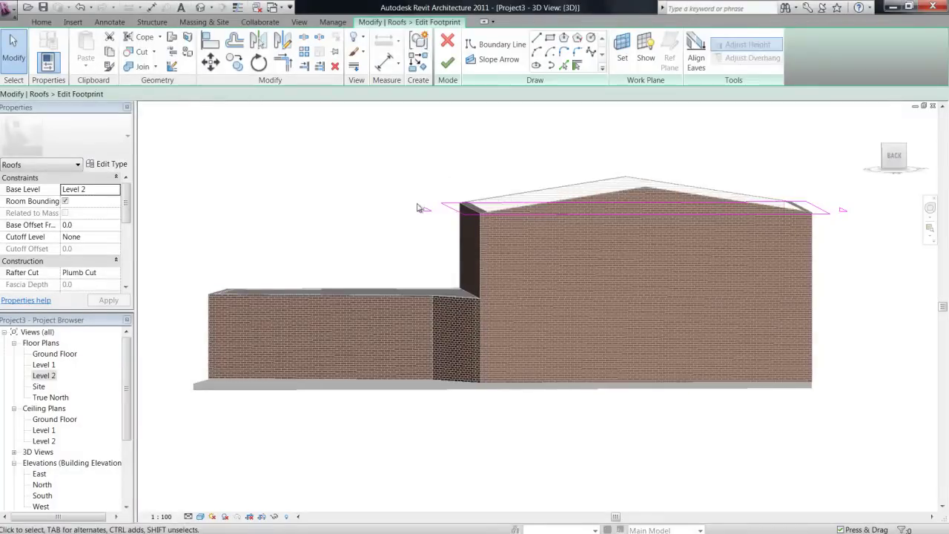
middle_click_drag(474, 222, 454, 210, "shift")
left_click(446, 191)
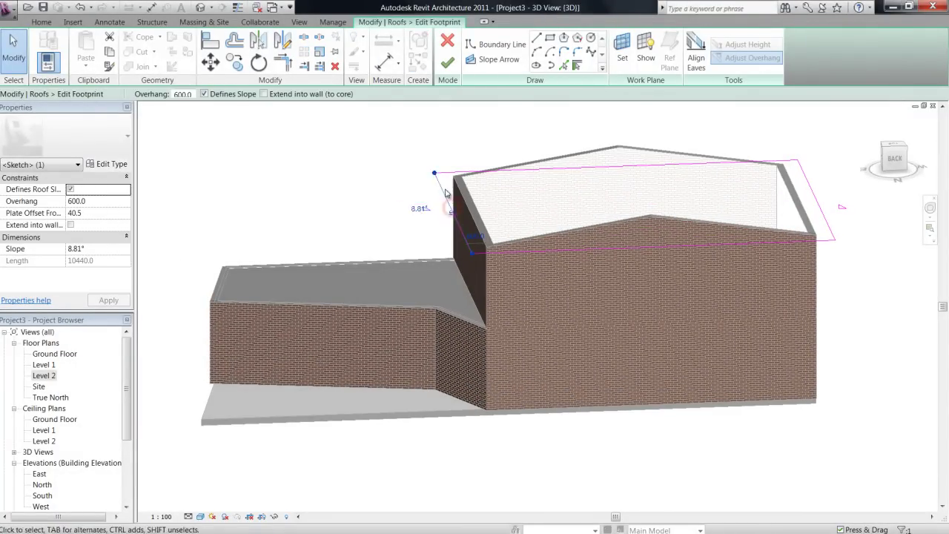
left_click_drag(418, 197, 392, 180)
left_click(262, 178)
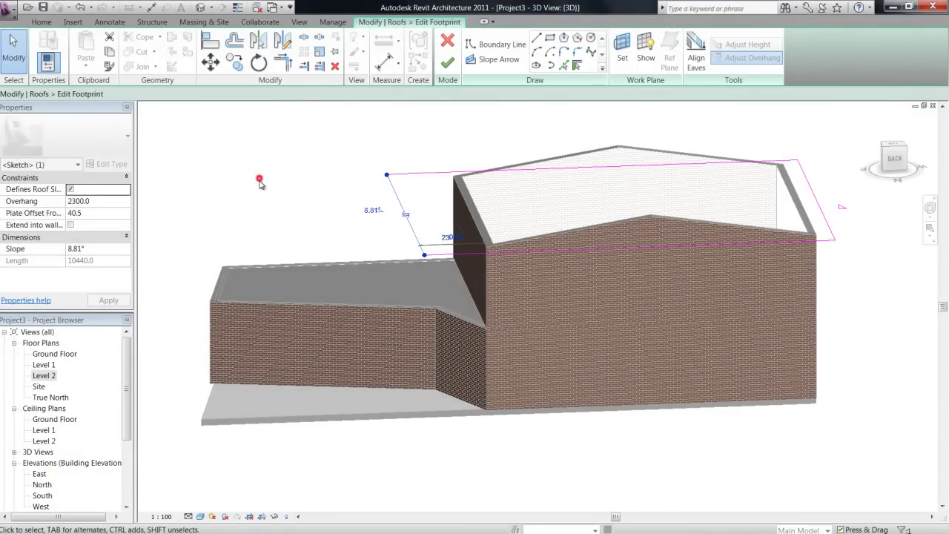
Finish the footprint sketch to rebuild the gable roof and orbit to review it
left_click(449, 65)
middle_click_drag(576, 323, 621, 263, "shift")
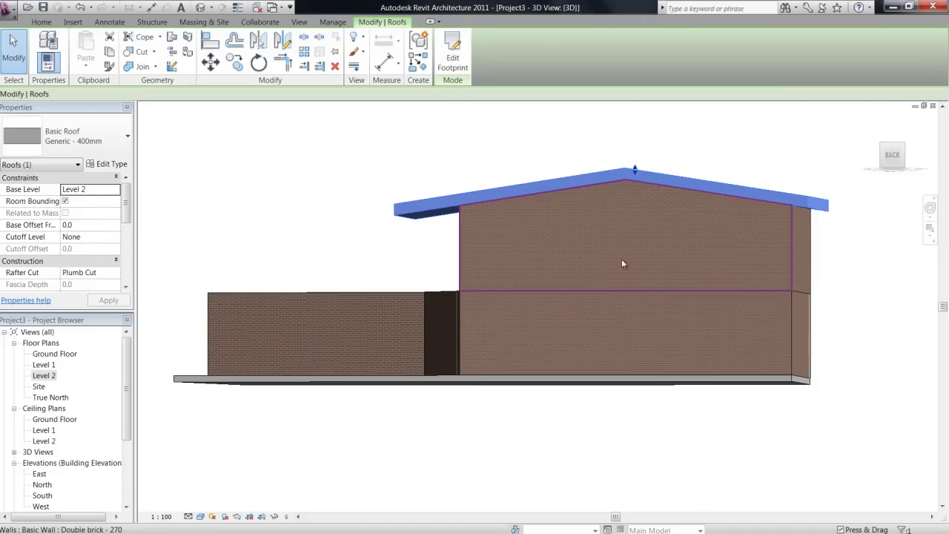
middle_click_drag(637, 174, 868, 310, "shift")
left_click(868, 304)
middle_click_drag(345, 301, 493, 276, "shift")
Change the roof type to Cold Roof - Concrete and orbit to see the result
left_click(511, 219)
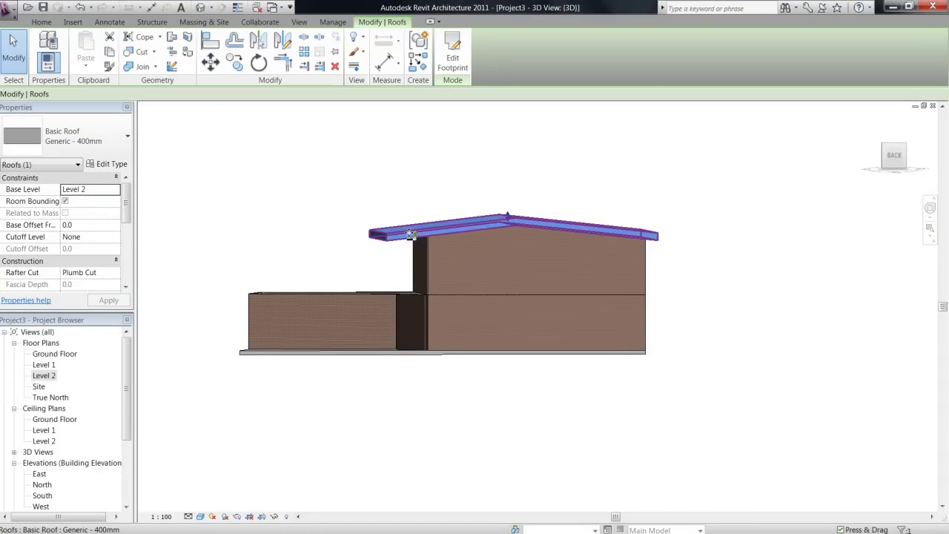
left_click(84, 137)
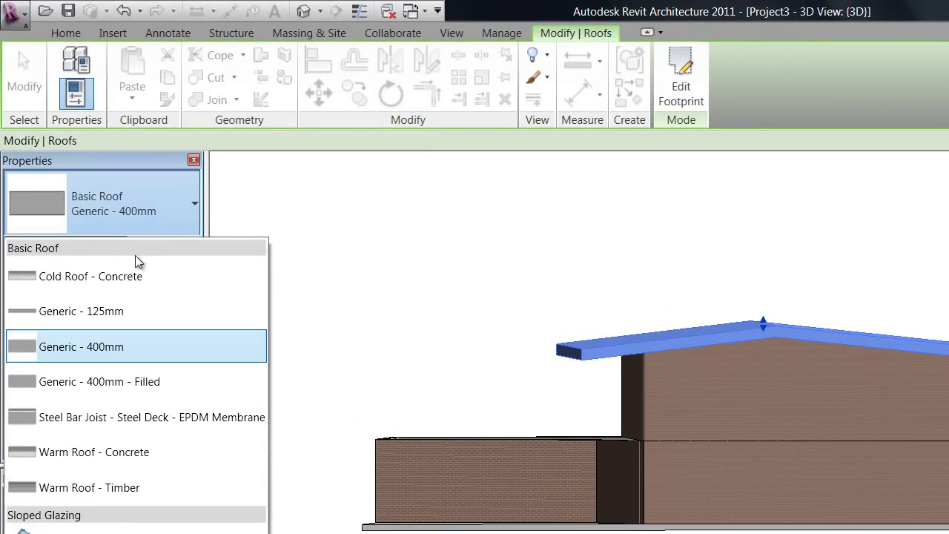
left_click(136, 275)
left_click(551, 309)
middle_click_drag(551, 309, 618, 372, "shift")
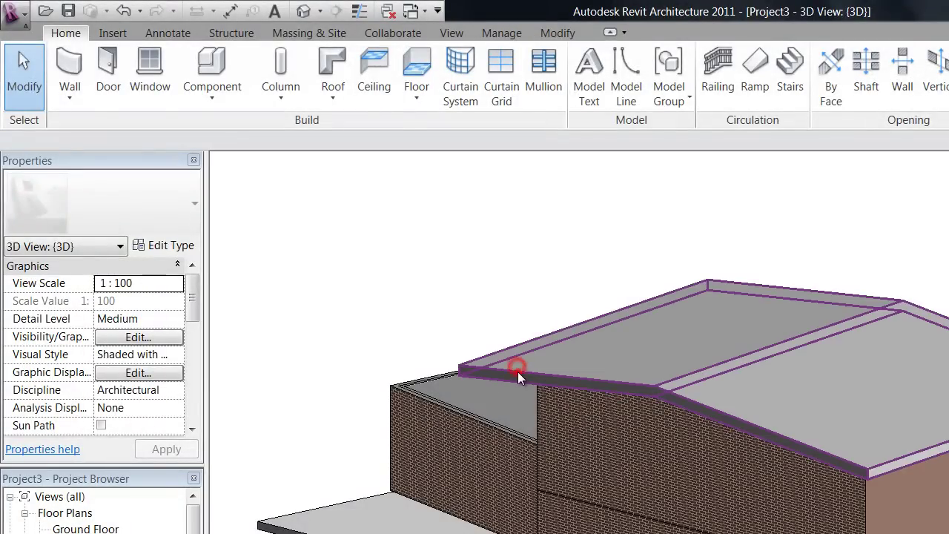
Switch the roof type to Generic - 125mm instead
left_click(517, 366)
left_click(122, 198)
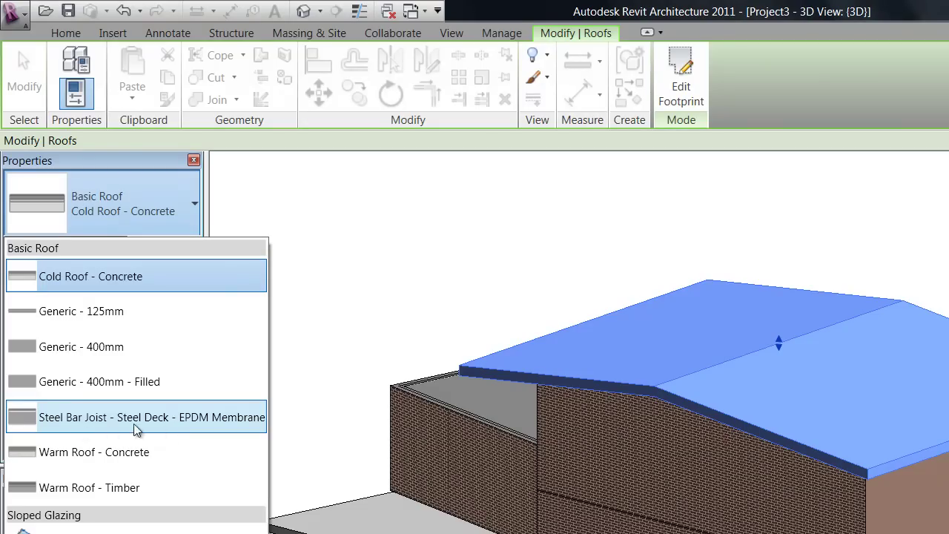
left_click(158, 321)
left_click(512, 205)
middle_click_drag(512, 236, 579, 311, "shift")
Check the roof type list again, then orbit around to review the house
left_click(341, 215)
left_click(110, 134)
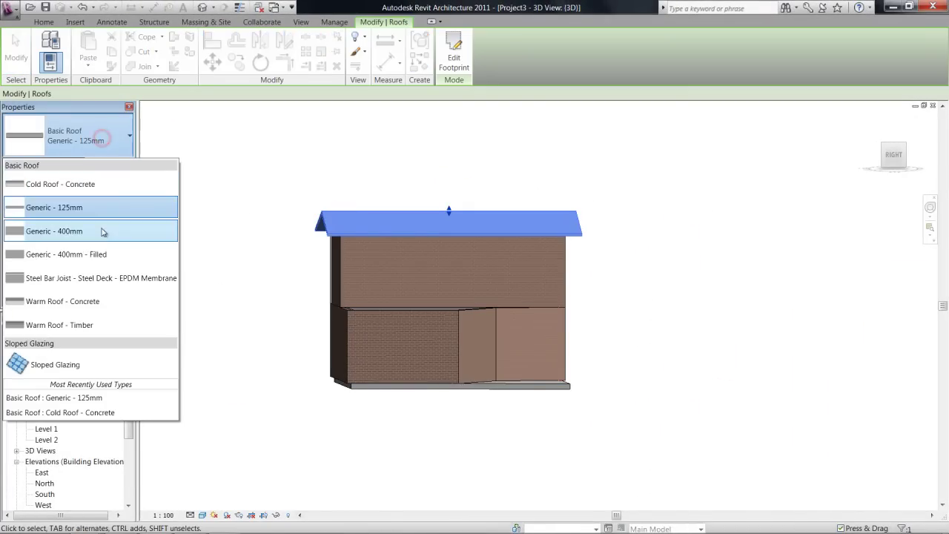
left_click(252, 145)
middle_click_drag(252, 145, 467, 339, "shift")
middle_click_drag(652, 325, 631, 286, "shift")
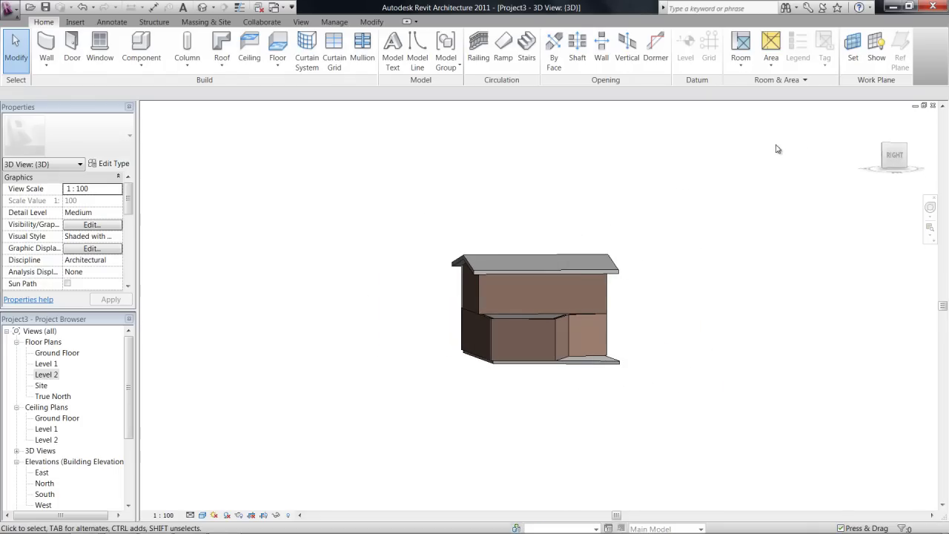